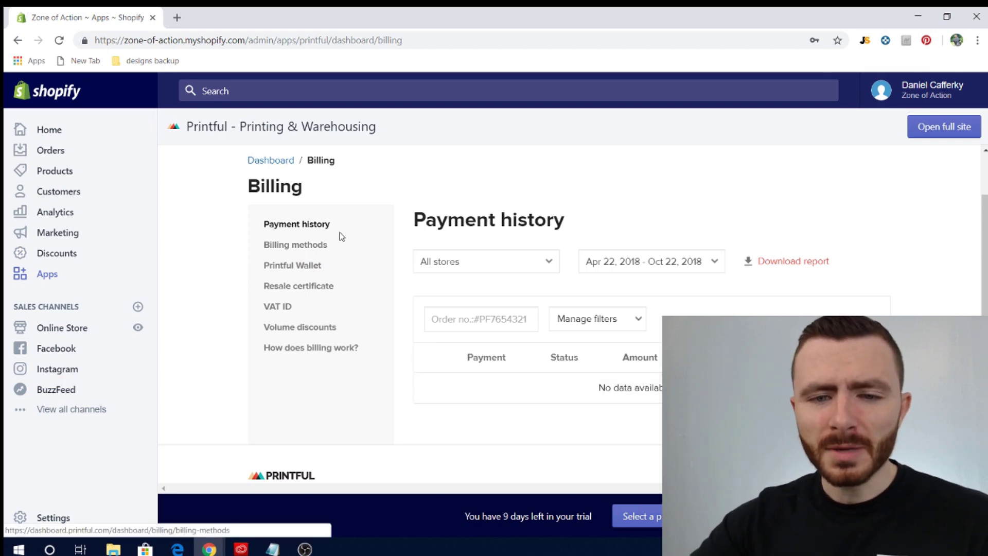
Open the Printful Wallet section of the billing page
{"action": "left_click", "coordinate": [308, 269]}
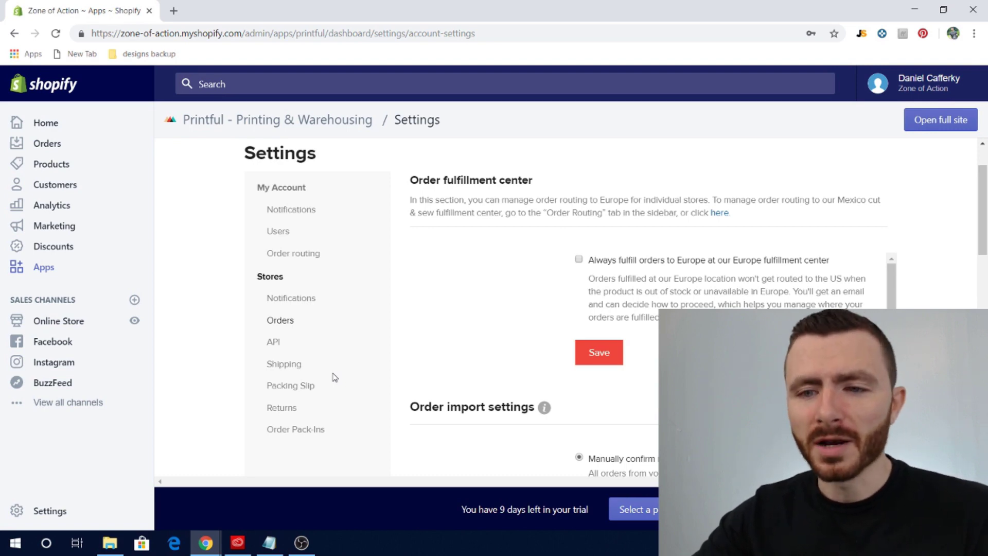
Show the Settings entry in the Printful account menu and return to the store's Orders settings
{"action": "scroll", "coordinate": [468, 353], "scroll_direction": "down", "scroll_amount": 1}
{"action": "scroll", "coordinate": [468, 353], "scroll_direction": "up", "scroll_amount": 1}
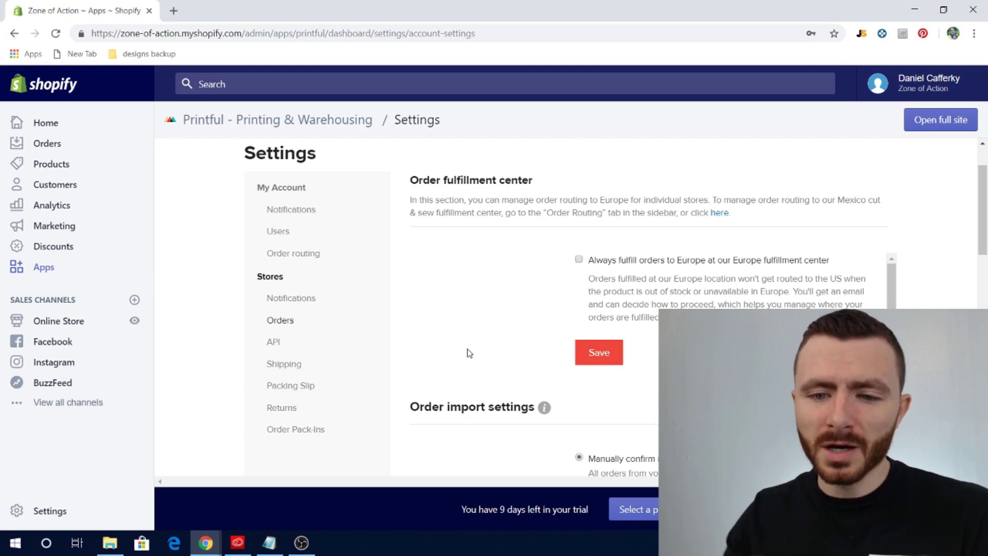
{"action": "scroll", "coordinate": [469, 352], "scroll_direction": "up", "scroll_amount": 2}
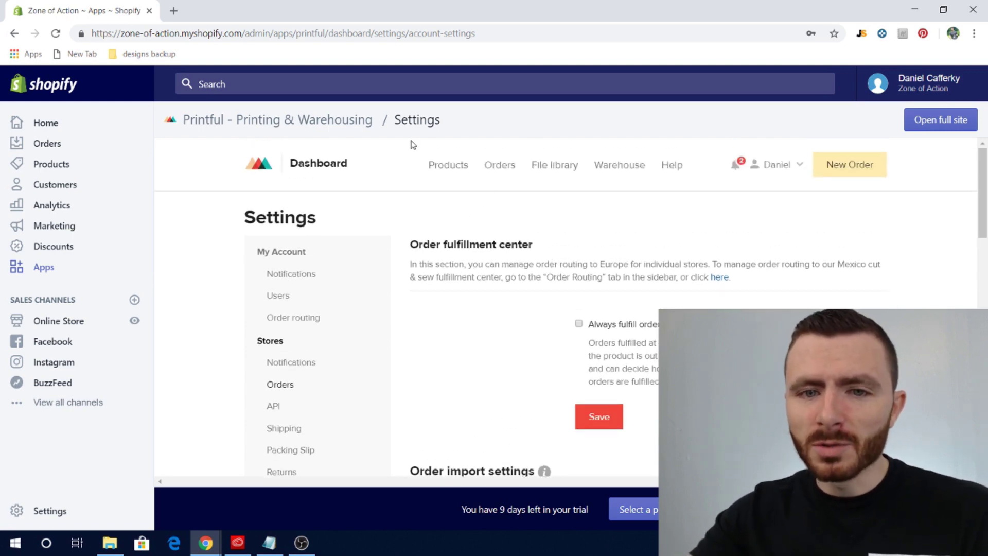
{"action": "left_click", "coordinate": [784, 169]}
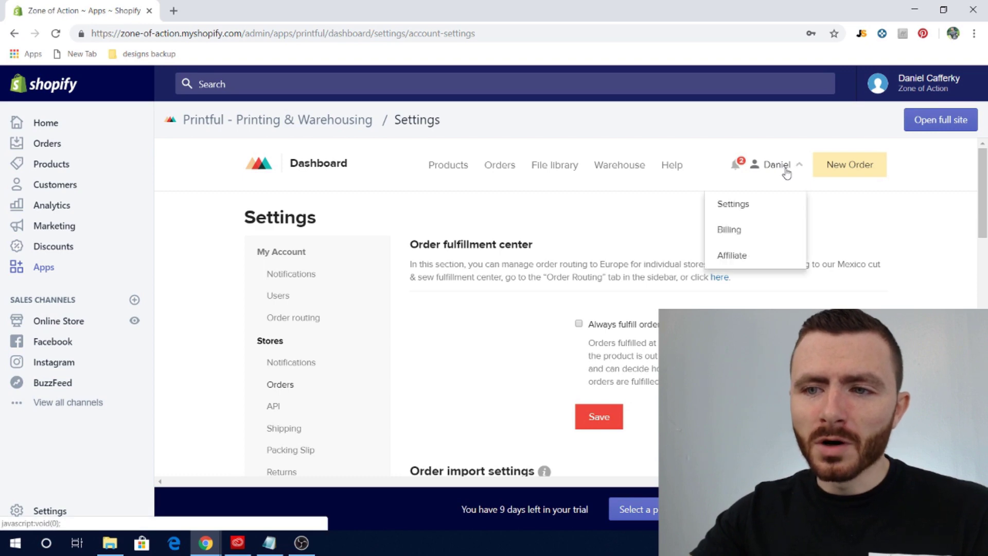
{"action": "scroll", "coordinate": [479, 236], "scroll_direction": "down", "scroll_amount": 2}
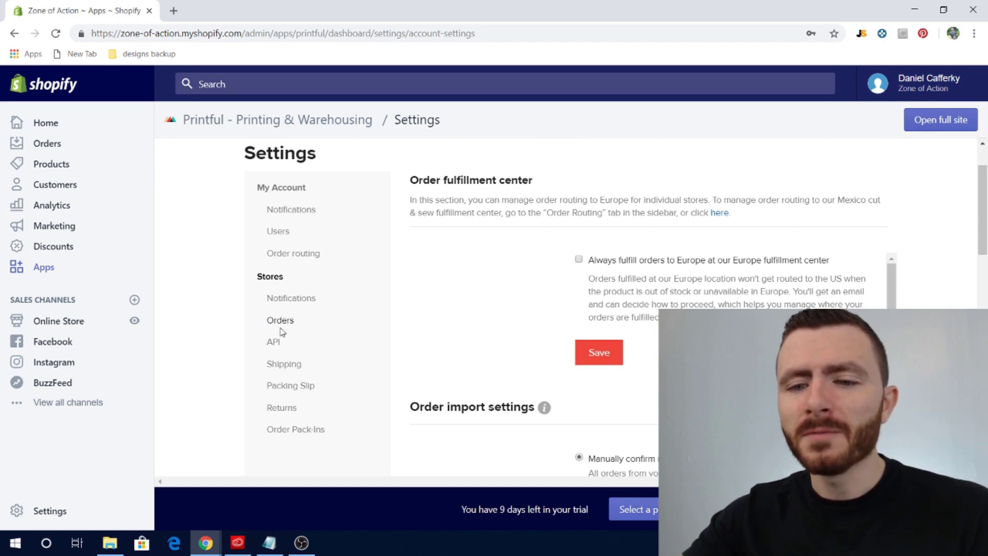
Review the order import settings, highlighting the option to manually confirm imported orders
{"action": "scroll", "coordinate": [491, 357], "scroll_direction": "down", "scroll_amount": 4}
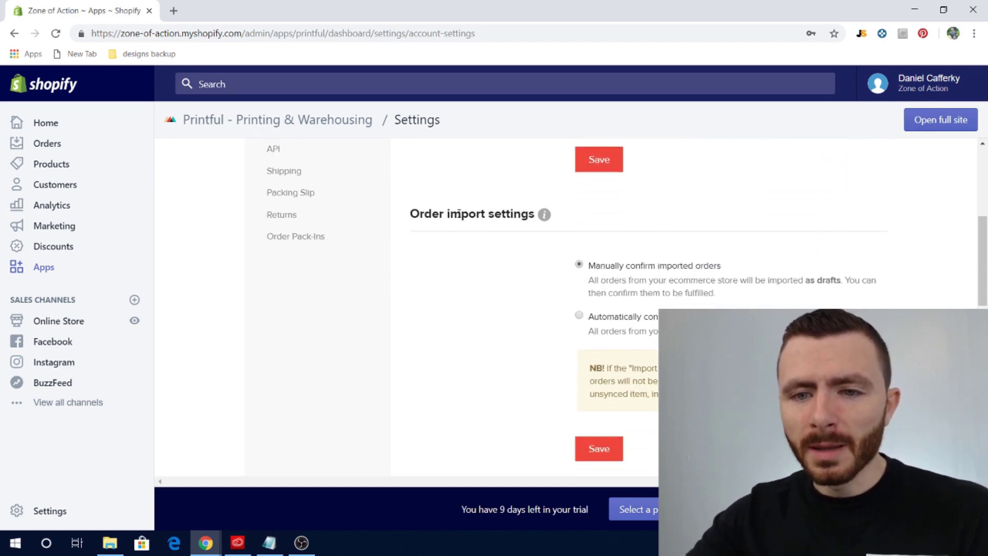
{"action": "scroll", "coordinate": [591, 275], "scroll_direction": "down", "scroll_amount": 1}
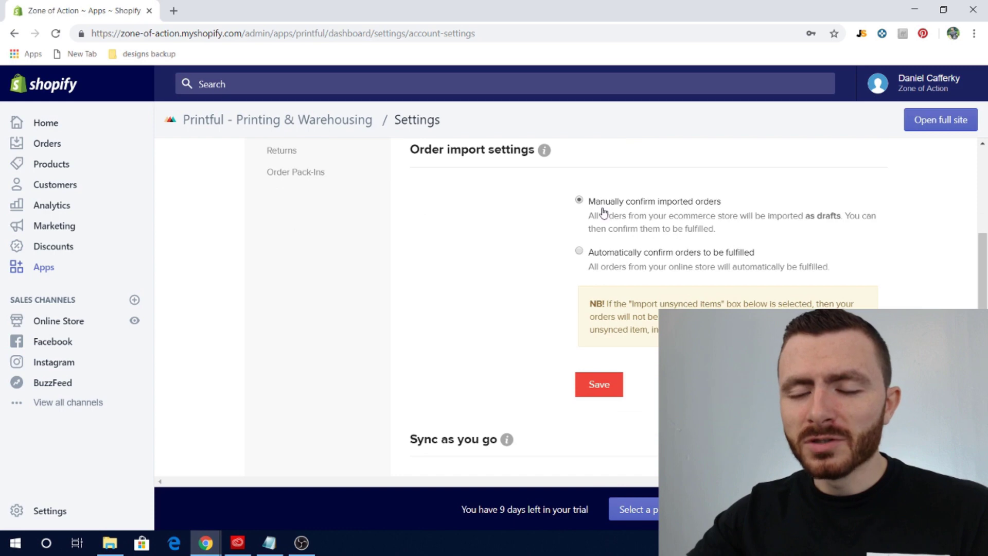
{"action": "left_click_drag", "start_coordinate": [605, 201], "coordinate": [719, 194]}
{"action": "left_click", "coordinate": [721, 214]}
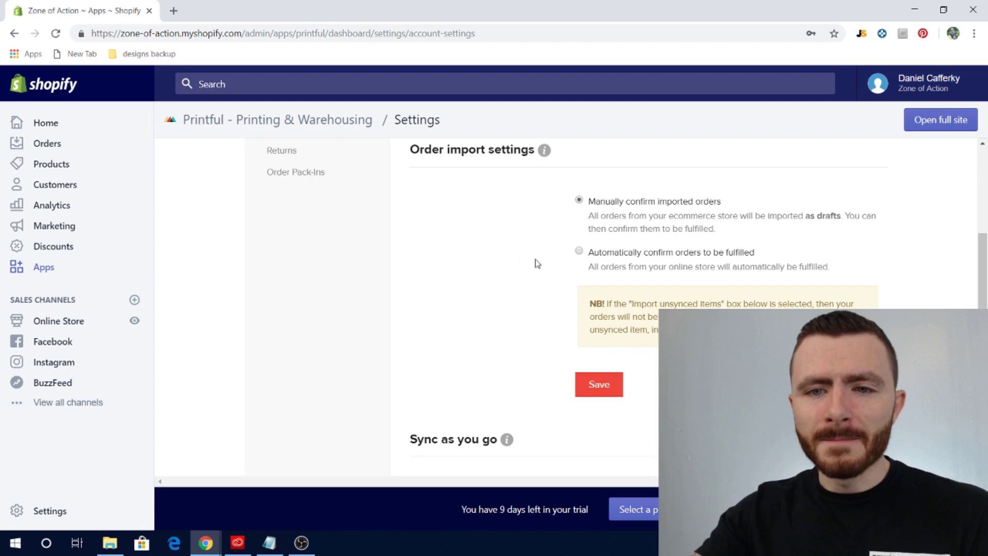
Go back over the order import options and examine the order fulfillment center setting for Europe
{"action": "scroll", "coordinate": [520, 261], "scroll_direction": "up", "scroll_amount": 1}
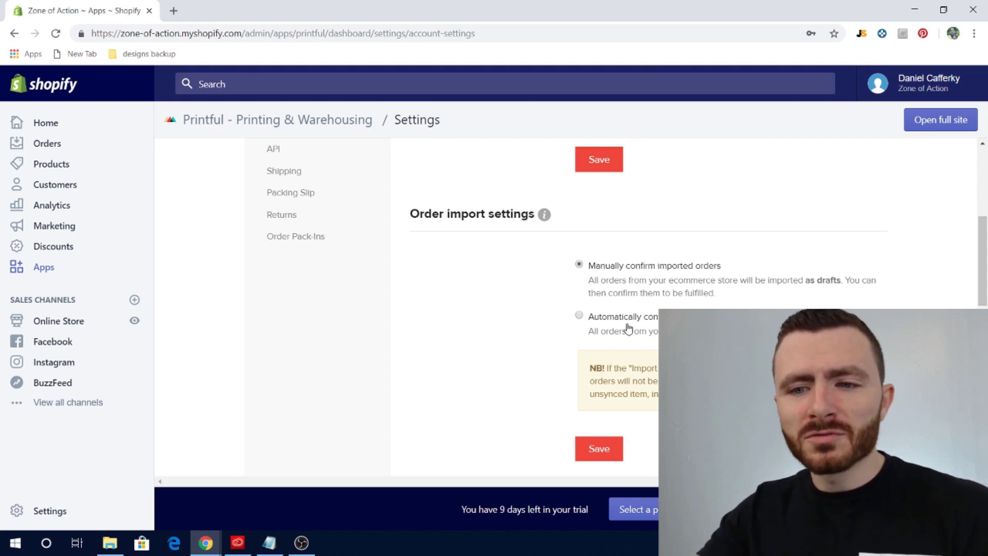
{"action": "scroll", "coordinate": [626, 336], "scroll_direction": "up", "scroll_amount": 1}
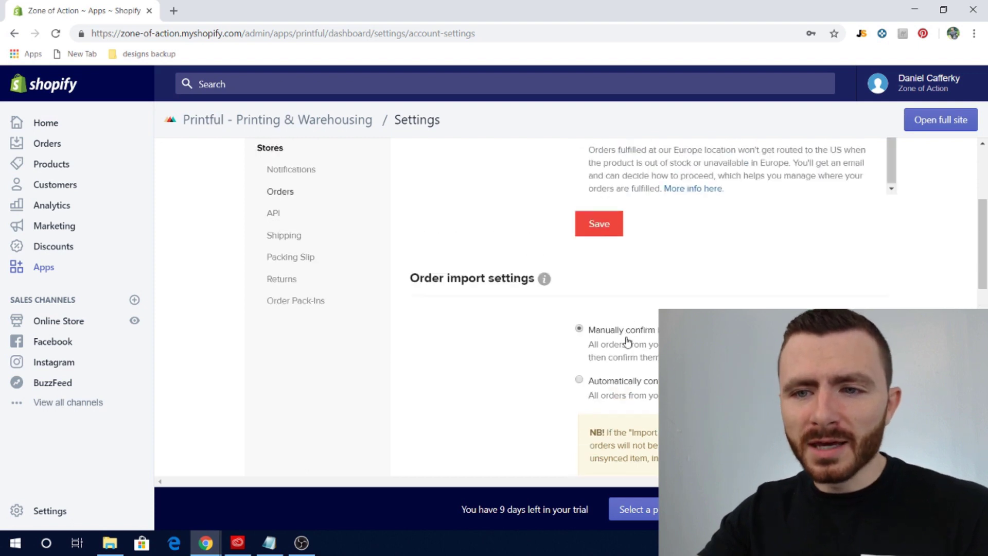
{"action": "scroll", "coordinate": [626, 337], "scroll_direction": "up", "scroll_amount": 3}
{"action": "scroll", "coordinate": [629, 321], "scroll_direction": "down", "scroll_amount": 1}
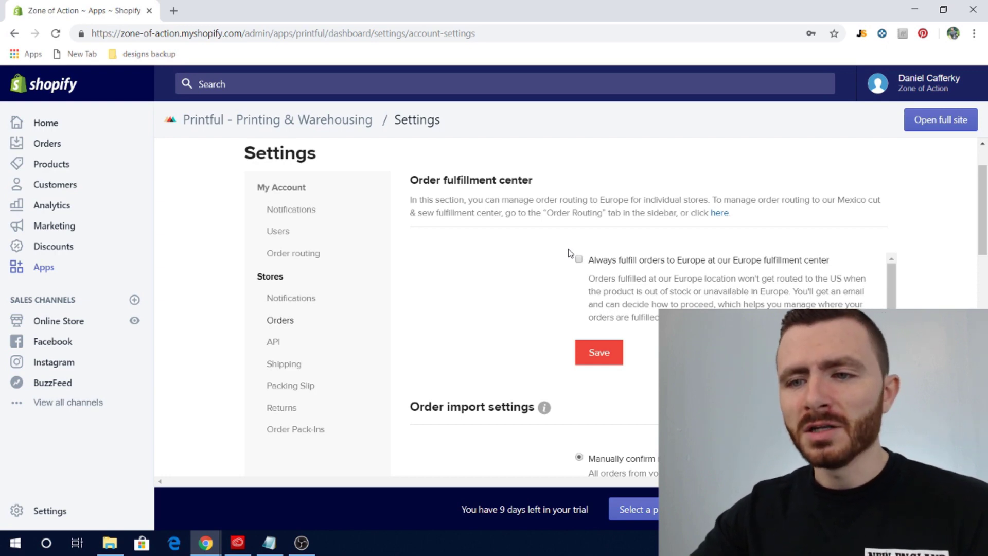
{"action": "scroll", "coordinate": [492, 278], "scroll_direction": "down", "scroll_amount": 1}
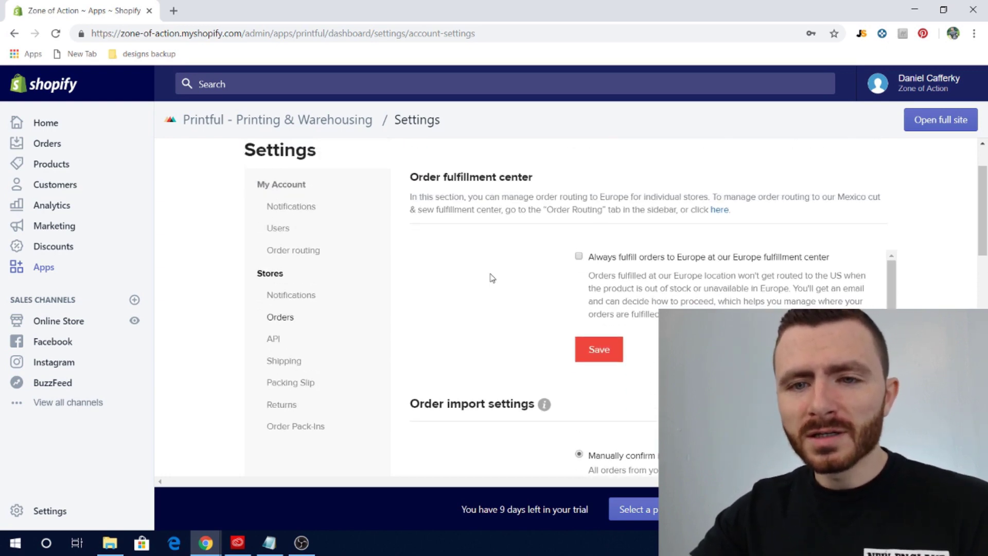
{"action": "scroll", "coordinate": [492, 278], "scroll_direction": "up", "scroll_amount": 1}
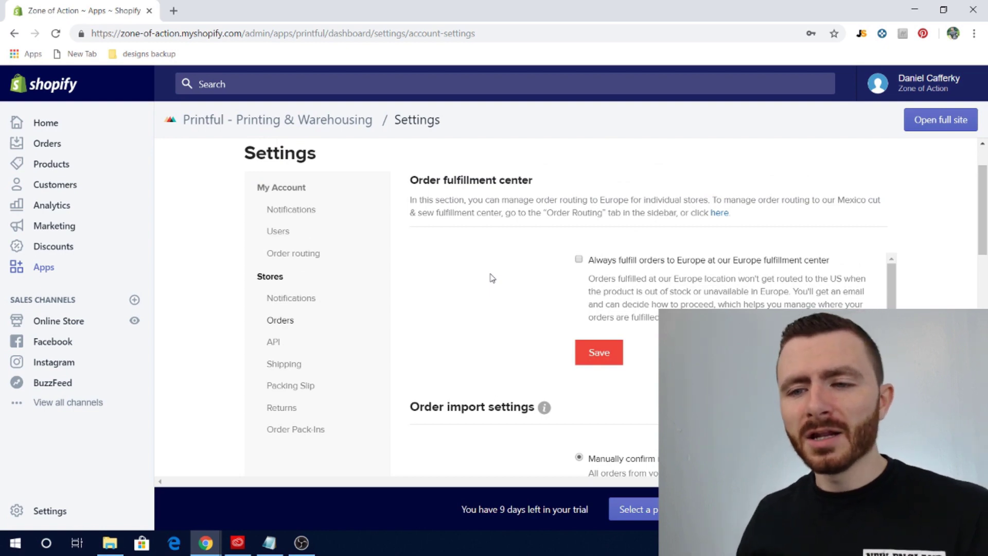
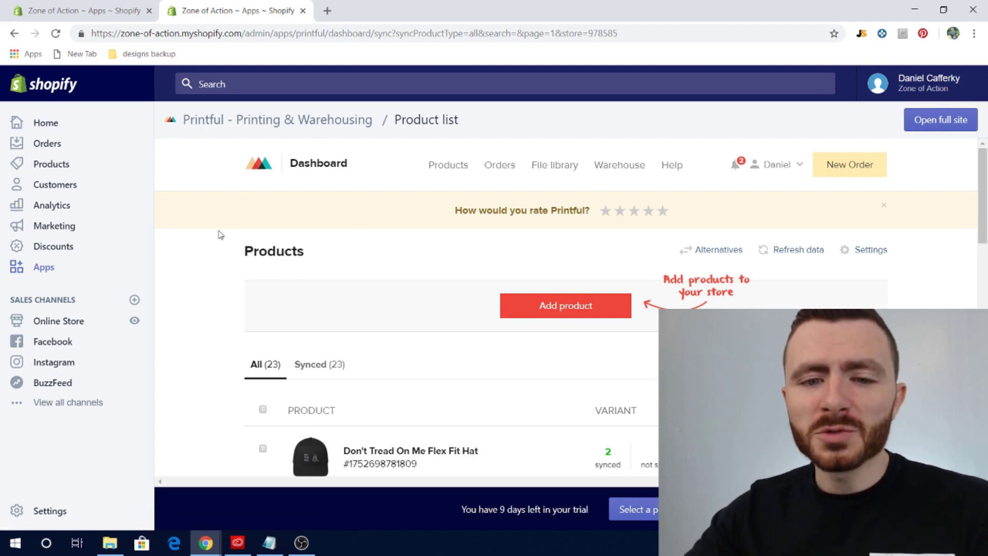
Look through the store's Printful product list and the sync status of its hats and beanies
{"action": "scroll", "coordinate": [206, 319], "scroll_direction": "down", "scroll_amount": 3}
{"action": "scroll", "coordinate": [282, 319], "scroll_direction": "down", "scroll_amount": 1}
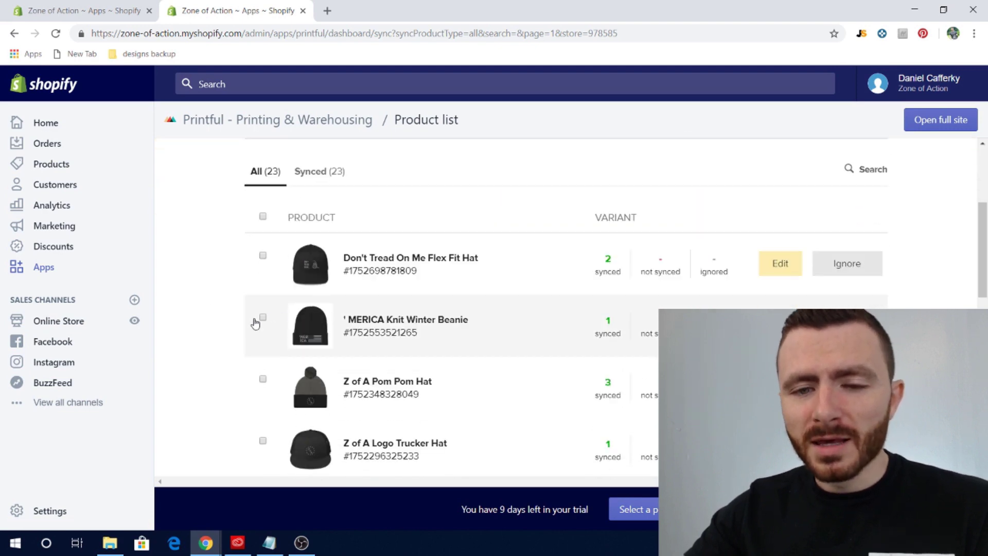
{"action": "scroll", "coordinate": [360, 298], "scroll_direction": "down", "scroll_amount": 2}
{"action": "scroll", "coordinate": [345, 332], "scroll_direction": "down", "scroll_amount": 3}
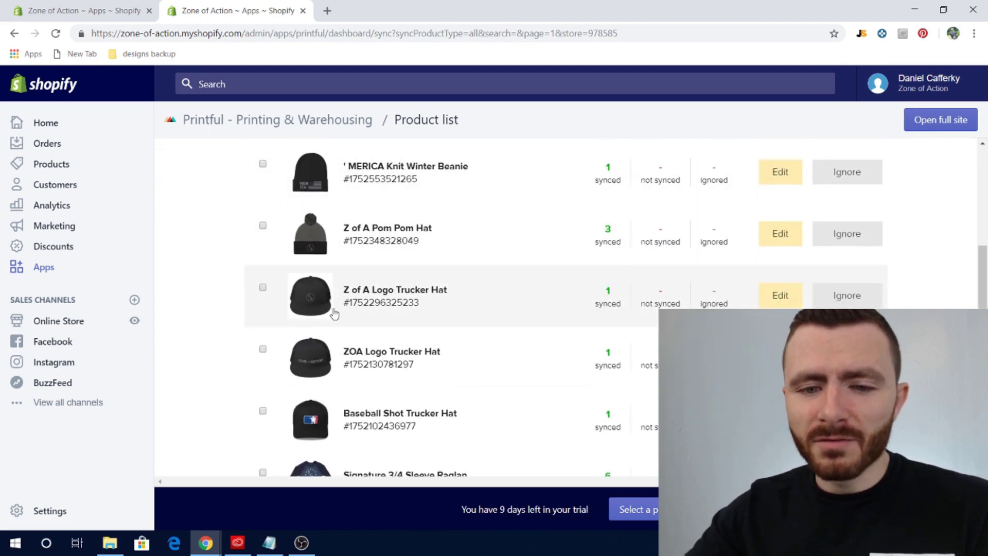
{"action": "scroll", "coordinate": [334, 327], "scroll_direction": "up", "scroll_amount": 4}
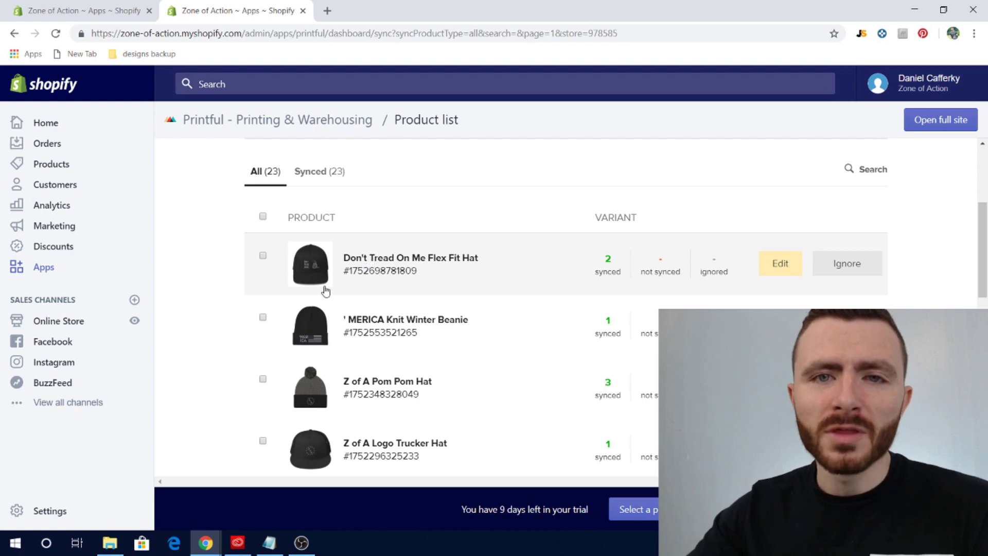
Open the Don't Tread On Me Flex Fit Hat and review its variants, prices and print files
{"action": "left_click", "coordinate": [391, 263]}
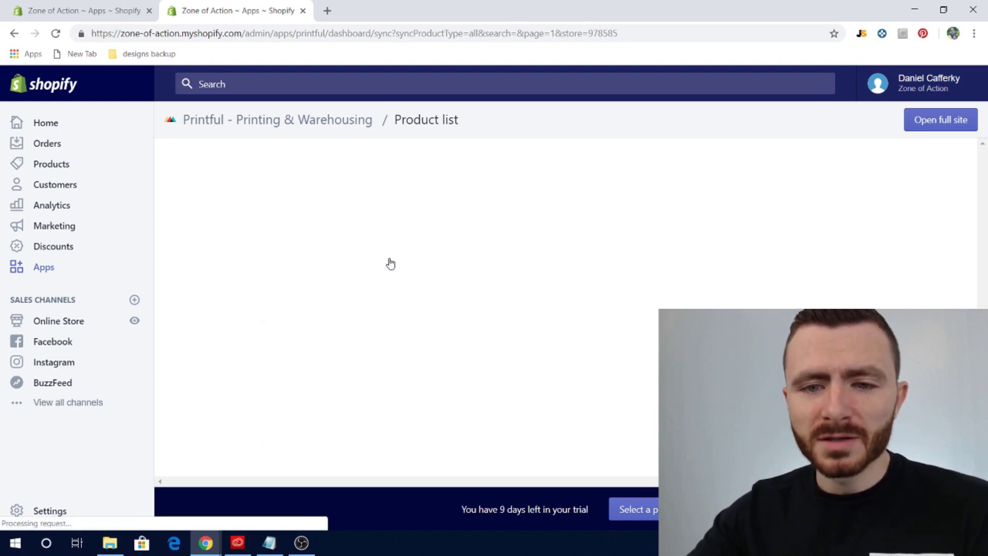
{"action": "scroll", "coordinate": [410, 269], "scroll_direction": "down", "scroll_amount": 4}
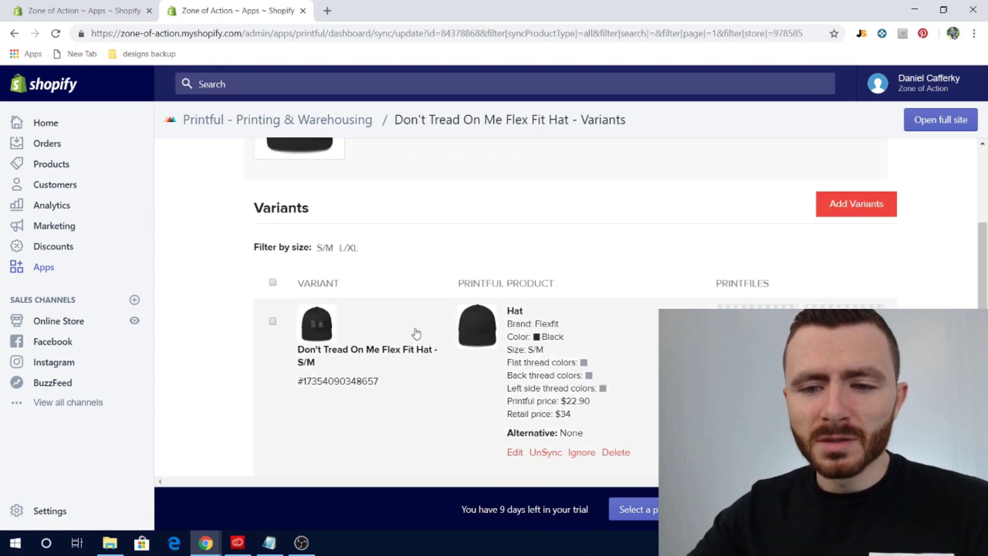
{"action": "scroll", "coordinate": [416, 333], "scroll_direction": "down", "scroll_amount": 3}
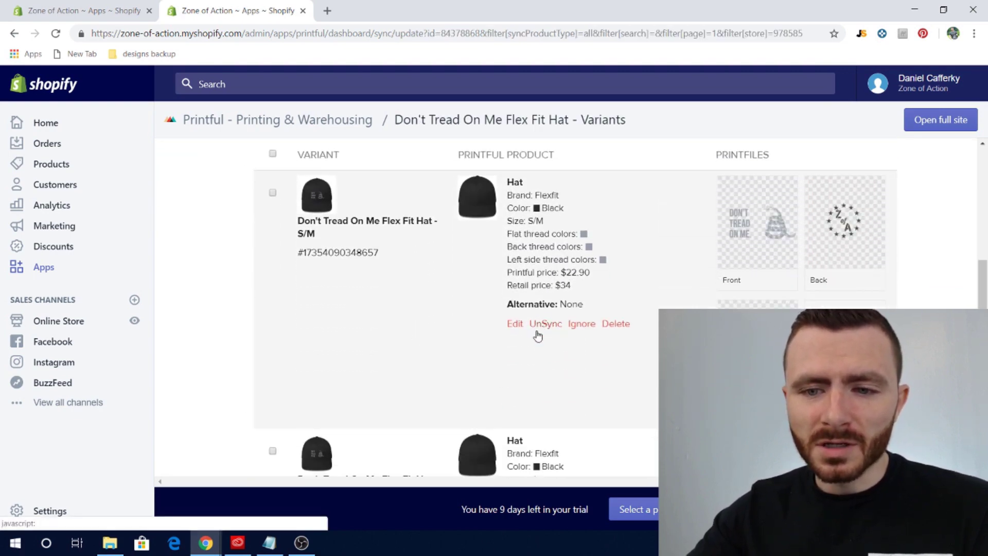
{"action": "scroll", "coordinate": [541, 337], "scroll_direction": "up", "scroll_amount": 5}
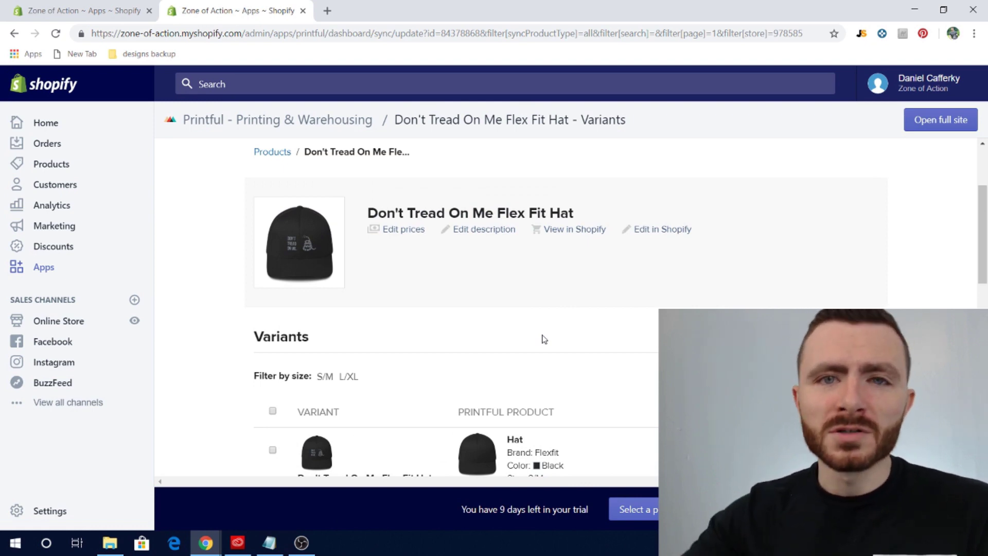
Return to the full product list and look over the products and the options for adding new ones
{"action": "left_click", "coordinate": [277, 152]}
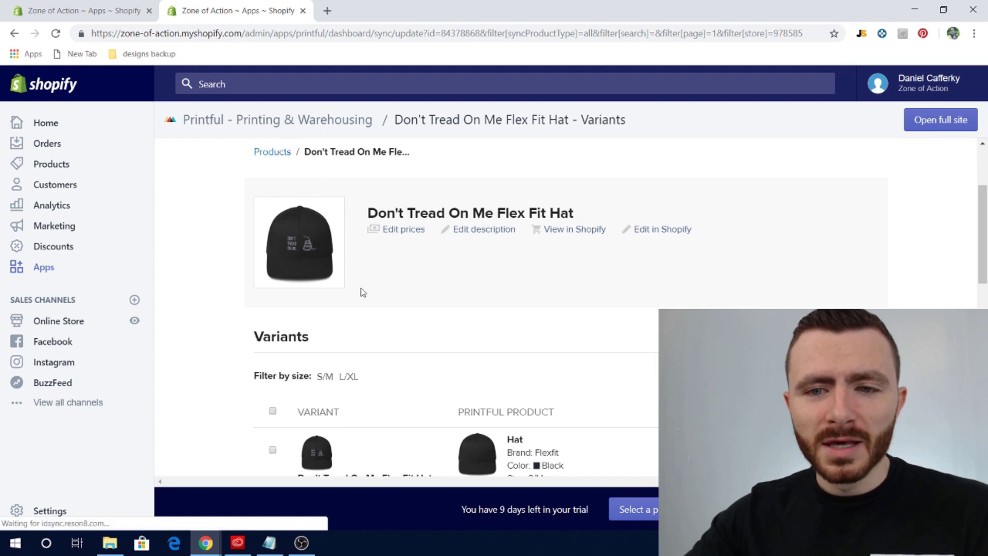
{"action": "scroll", "coordinate": [402, 314], "scroll_direction": "down", "scroll_amount": 6}
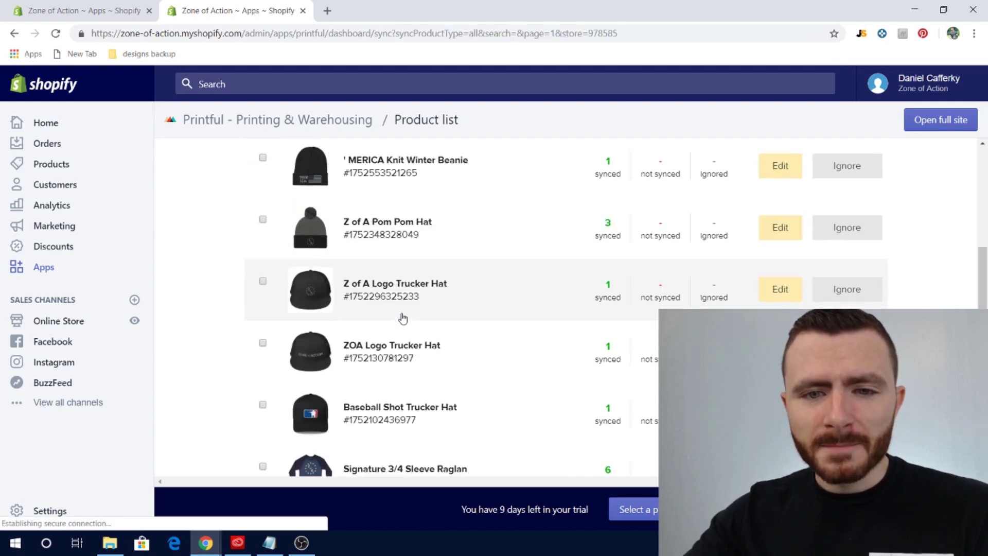
{"action": "scroll", "coordinate": [403, 318], "scroll_direction": "up", "scroll_amount": 2}
{"action": "scroll", "coordinate": [399, 315], "scroll_direction": "up", "scroll_amount": 4}
{"action": "scroll", "coordinate": [267, 298], "scroll_direction": "down", "scroll_amount": 1}
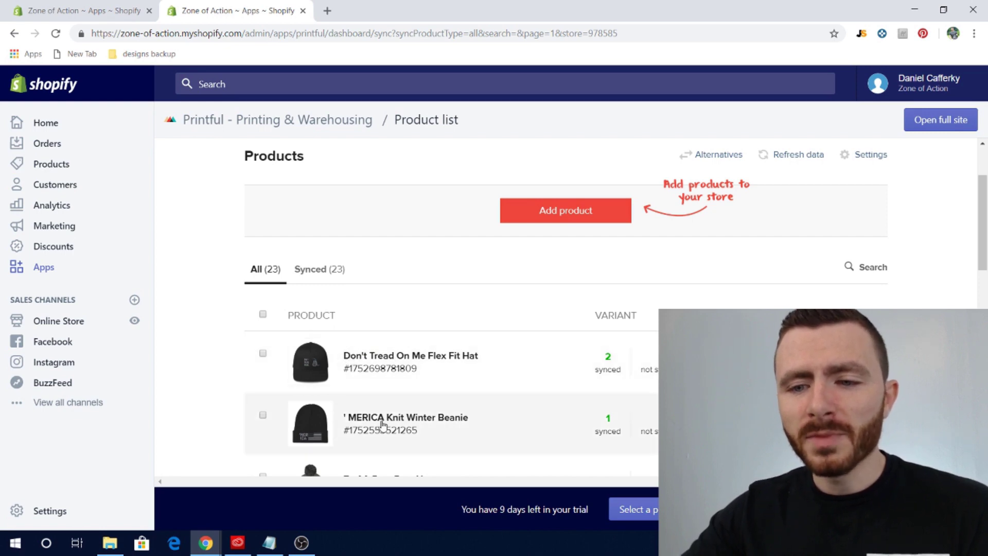
{"action": "scroll", "coordinate": [532, 334], "scroll_direction": "up", "scroll_amount": 2}
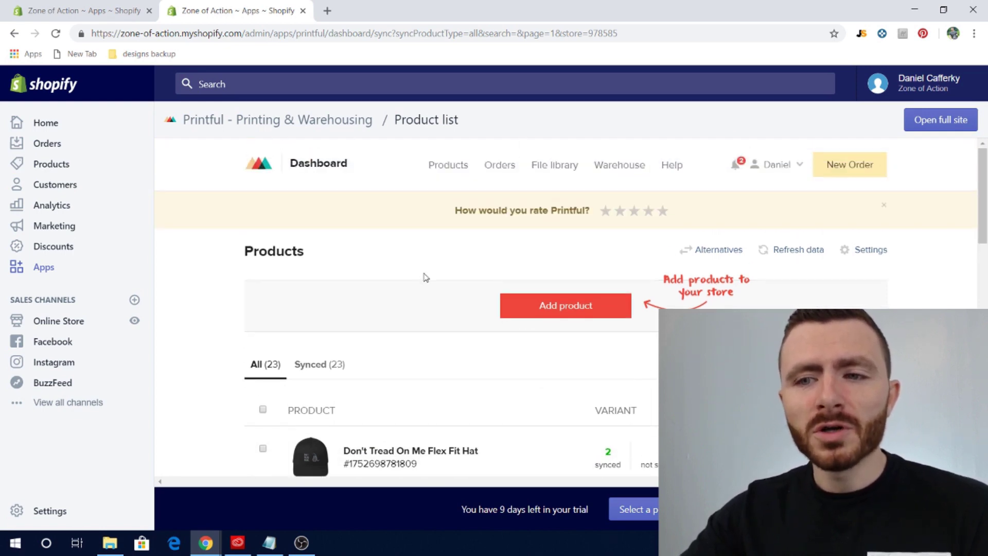
{"action": "scroll", "coordinate": [425, 278], "scroll_direction": "down", "scroll_amount": 3}
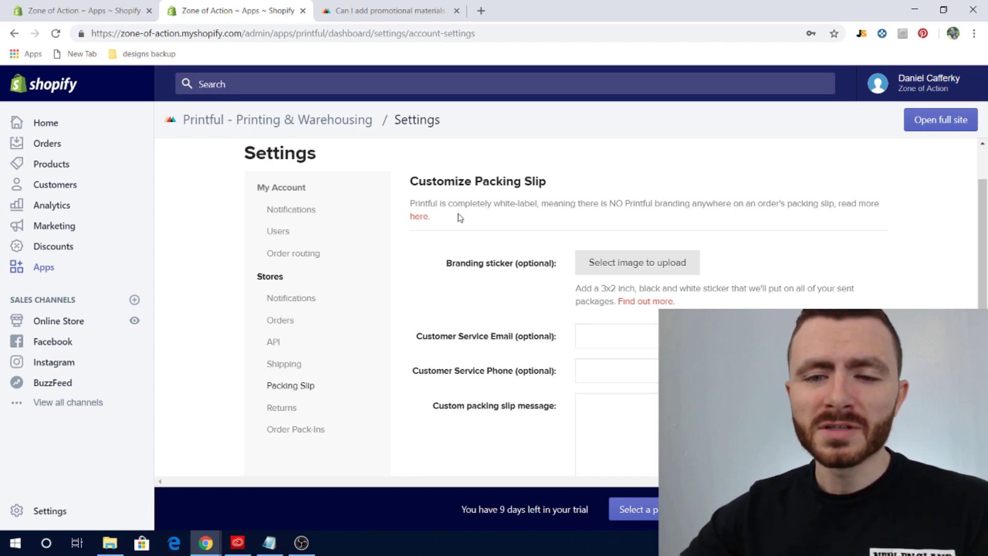
Review the packing slip customization options: branding sticker, customer service email and phone, and custom message
{"action": "left_click_drag", "start_coordinate": [415, 180], "coordinate": [564, 179]}
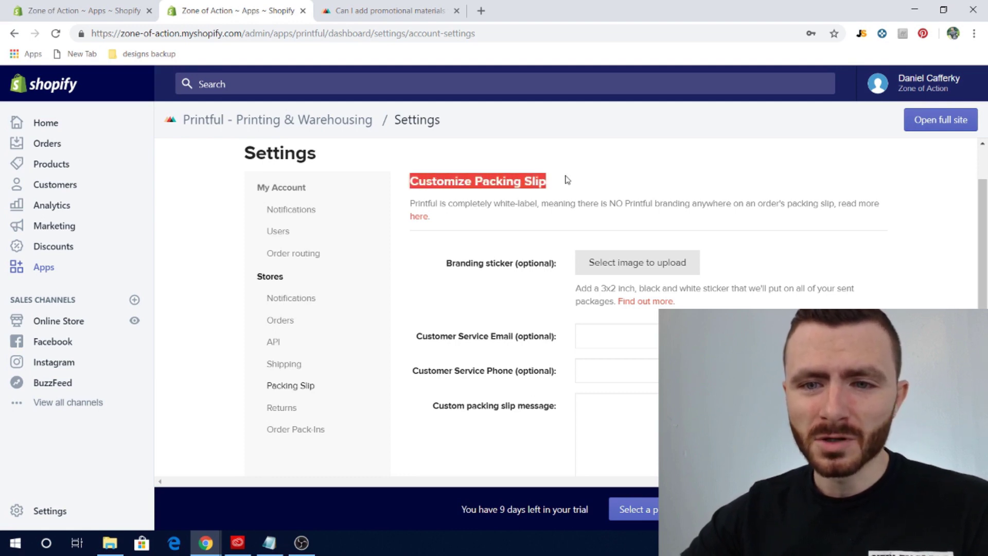
{"action": "left_click", "coordinate": [565, 179]}
{"action": "scroll", "coordinate": [582, 196], "scroll_direction": "up", "scroll_amount": 1}
{"action": "scroll", "coordinate": [581, 195], "scroll_direction": "down", "scroll_amount": 1}
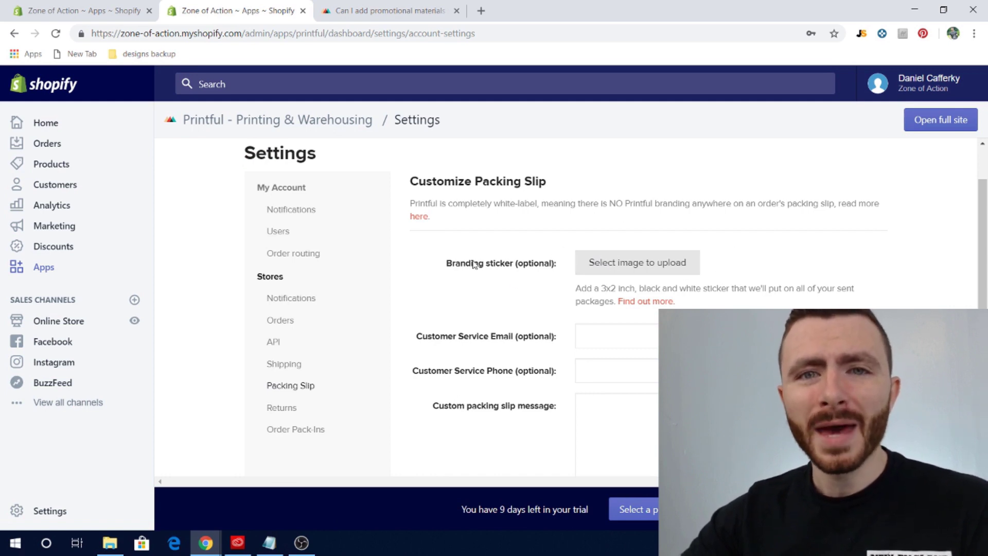
{"action": "scroll", "coordinate": [475, 264], "scroll_direction": "down", "scroll_amount": 1}
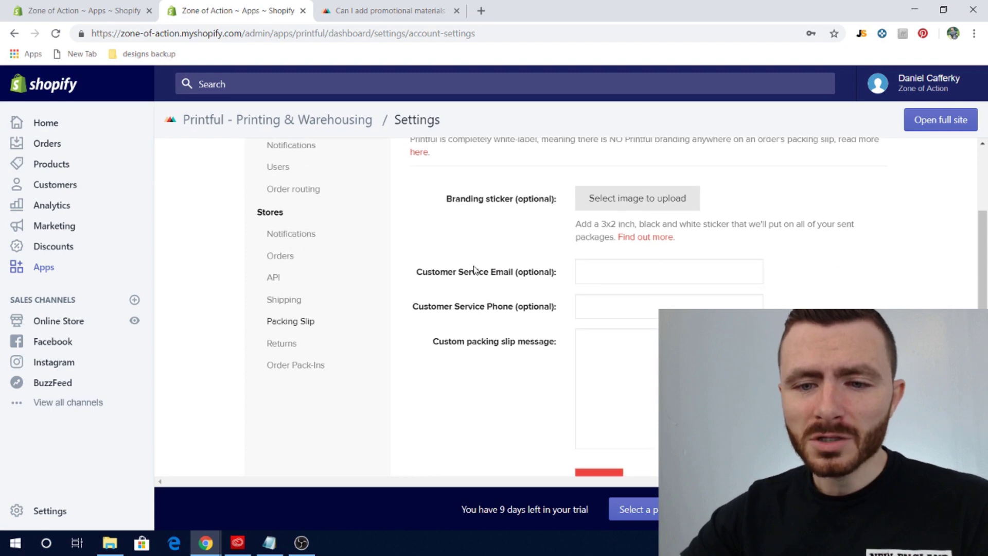
{"action": "scroll", "coordinate": [556, 314], "scroll_direction": "down", "scroll_amount": 1}
{"action": "left_click", "coordinate": [595, 306]}
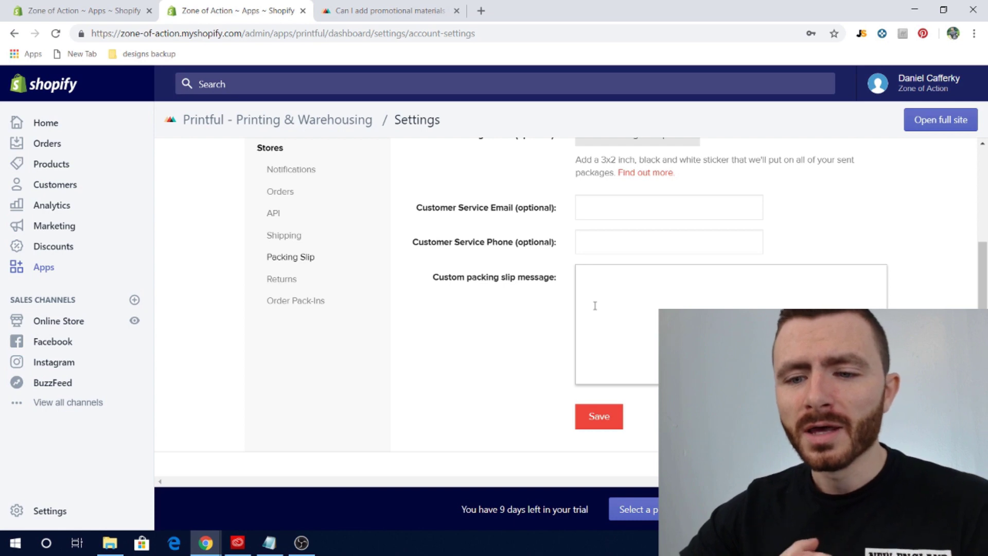
{"action": "scroll", "coordinate": [594, 306], "scroll_direction": "down", "scroll_amount": 1}
{"action": "scroll", "coordinate": [595, 305], "scroll_direction": "up", "scroll_amount": 4}
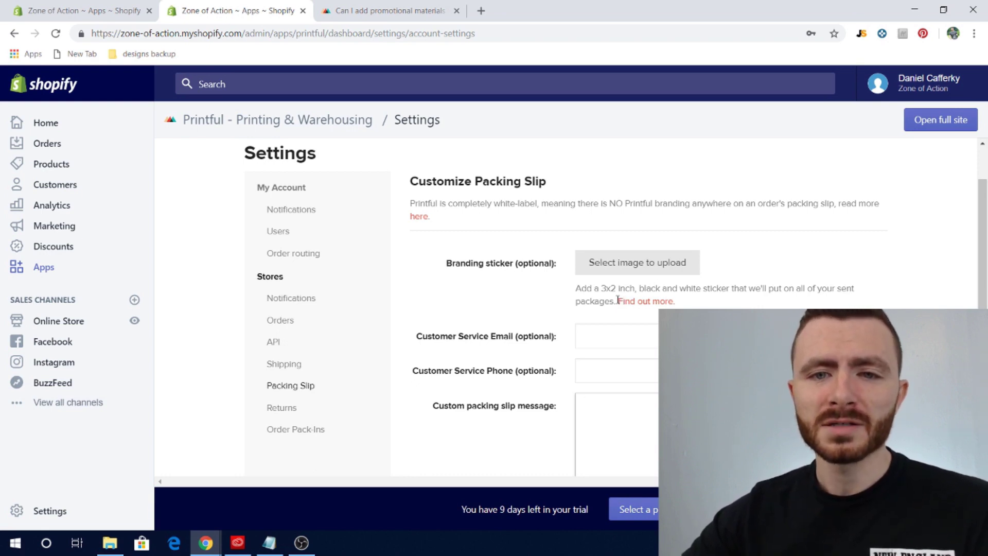
Switch to the FAQ on adding promotional materials to orders and highlight the rule on the maximum number of pack-ins
{"action": "left_click", "coordinate": [406, 12]}
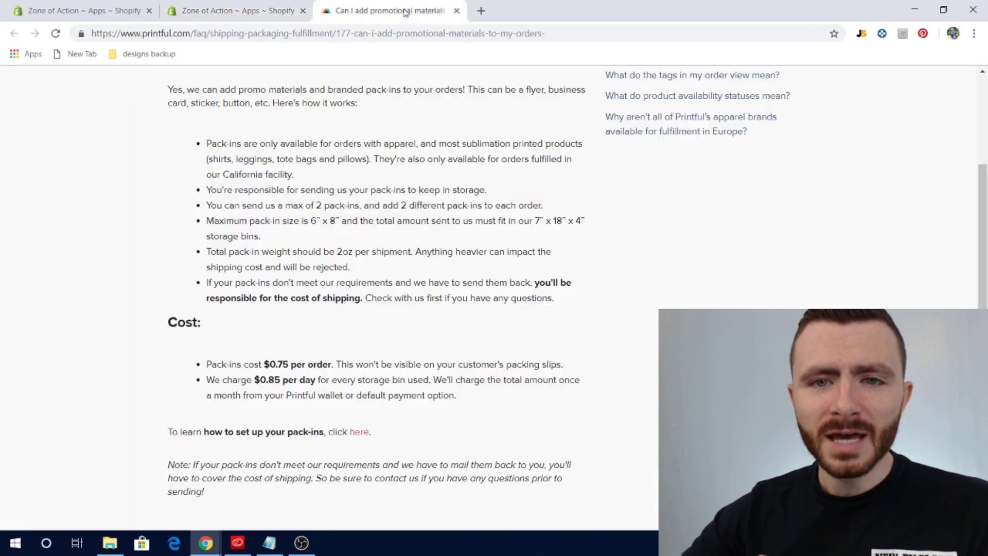
{"action": "scroll", "coordinate": [397, 165], "scroll_direction": "up", "scroll_amount": 1}
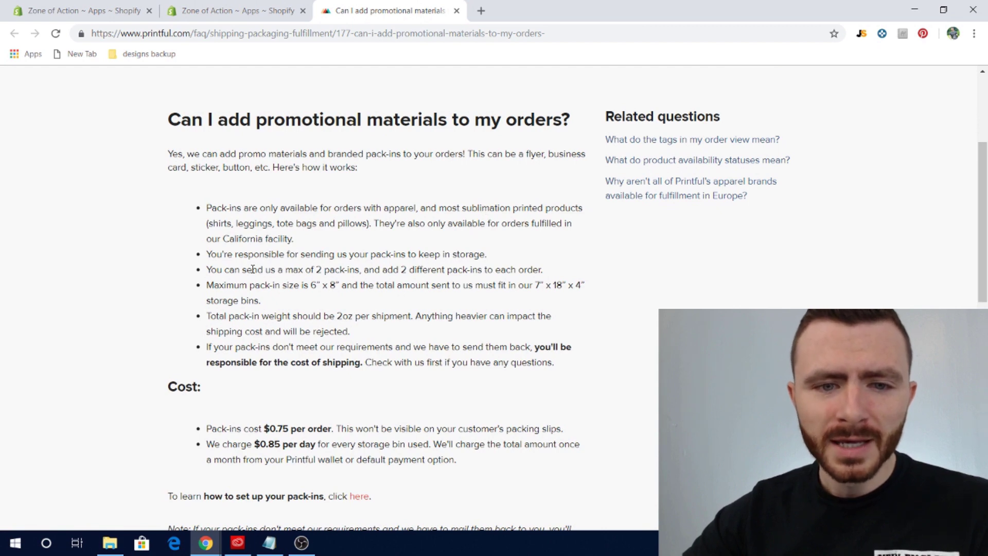
{"action": "left_click_drag", "start_coordinate": [211, 265], "coordinate": [527, 268]}
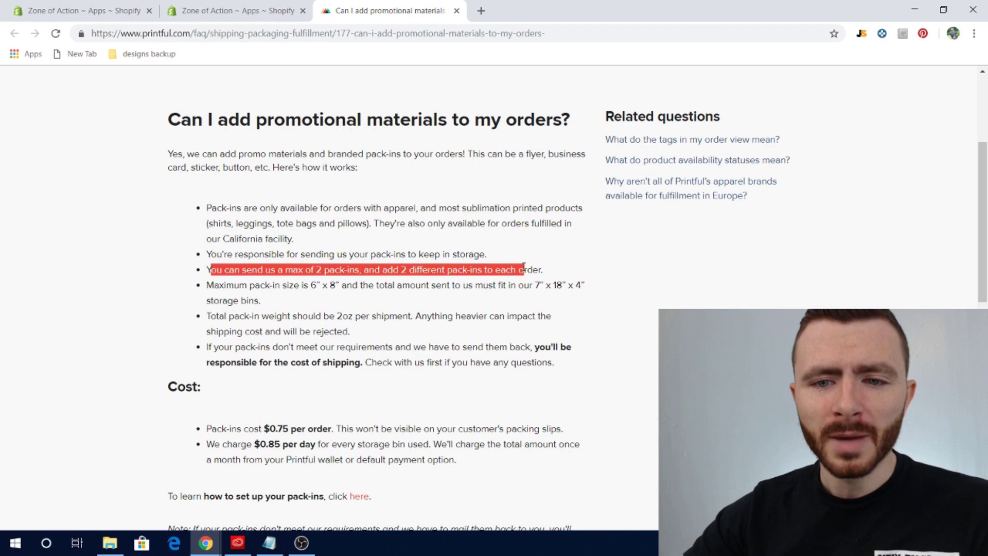
{"action": "left_click", "coordinate": [539, 268]}
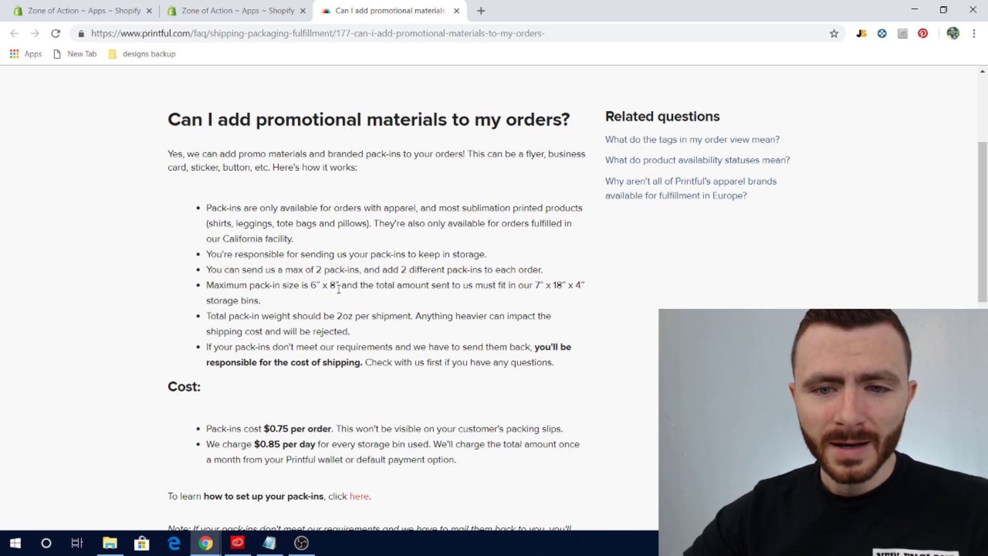
Highlight the FAQ's rules on maximum pack-in size and total pack-in weight per shipment
{"action": "left_click_drag", "start_coordinate": [288, 286], "coordinate": [354, 286]}
{"action": "left_click", "coordinate": [366, 297]}
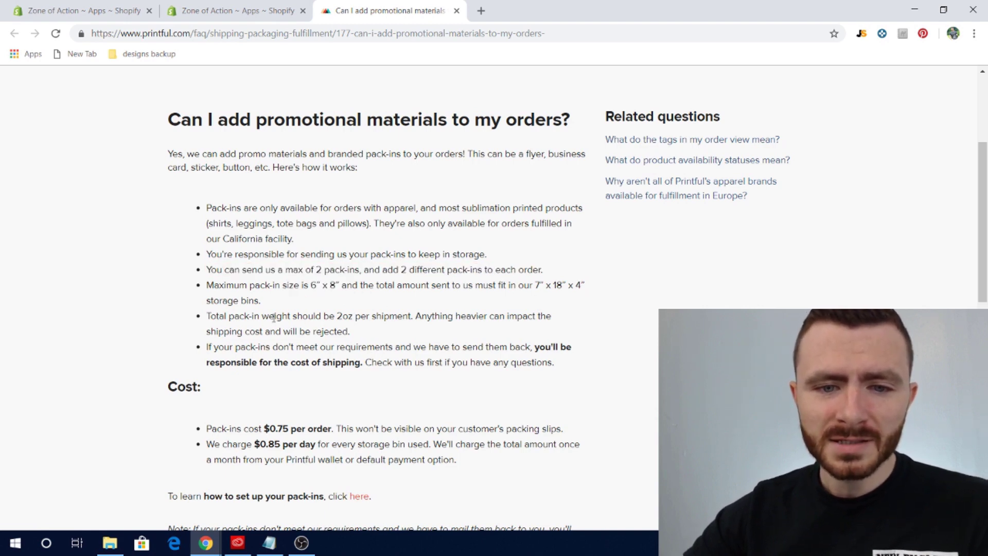
{"action": "left_click_drag", "start_coordinate": [274, 316], "coordinate": [398, 316]}
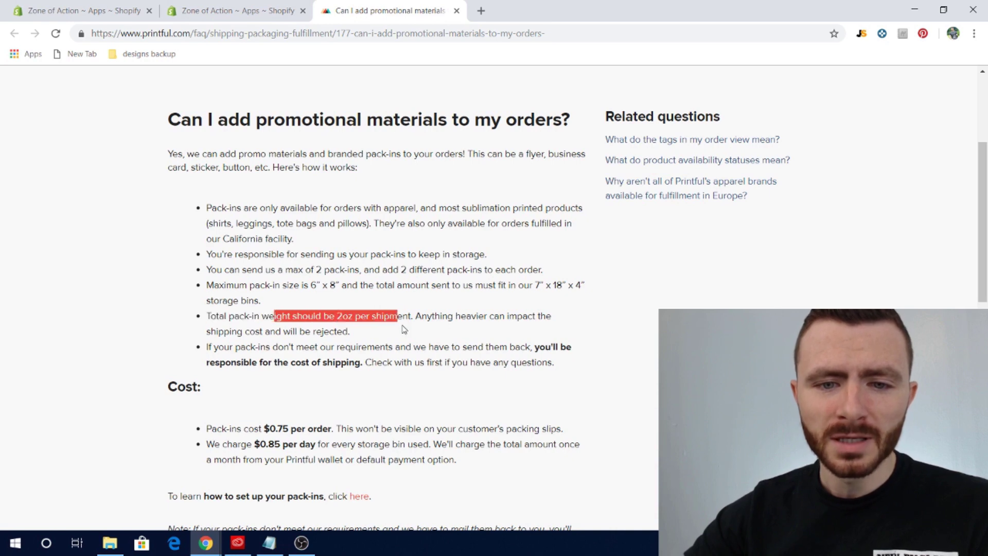
{"action": "left_click", "coordinate": [403, 329]}
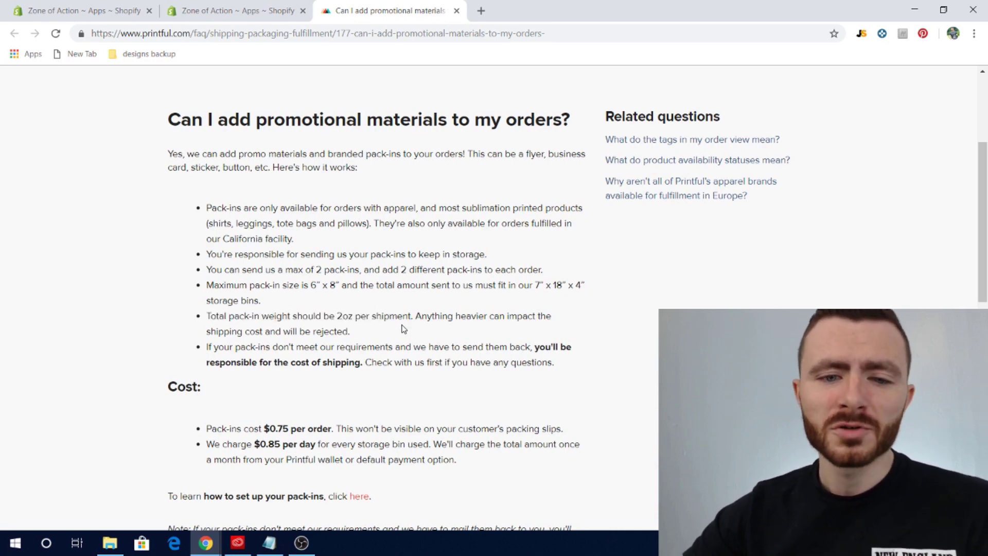
Review the pack-in cost section, highlighting the per-order fee, its packing slip visibility and the daily storage bin charge
{"action": "scroll", "coordinate": [400, 342], "scroll_direction": "down", "scroll_amount": 3}
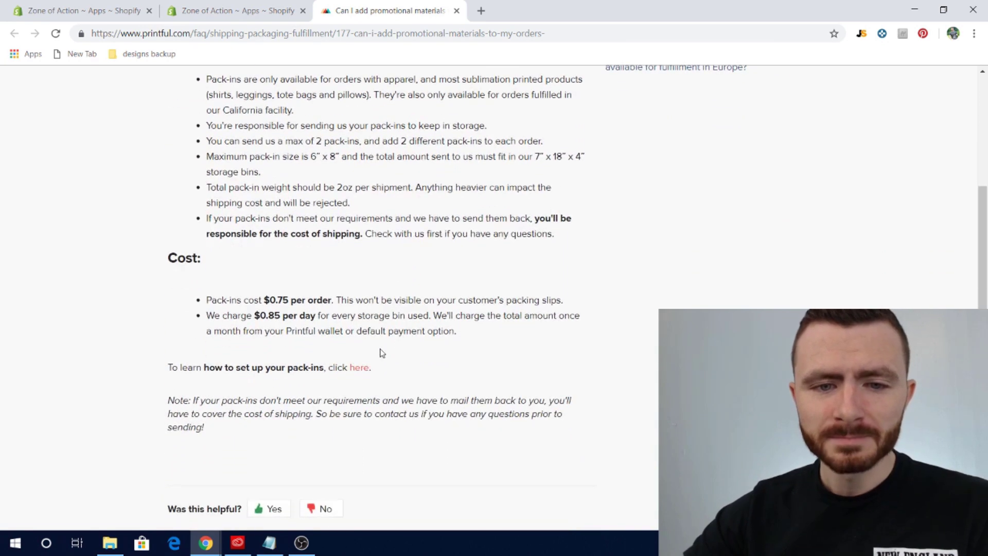
{"action": "left_click_drag", "start_coordinate": [211, 300], "coordinate": [305, 299]}
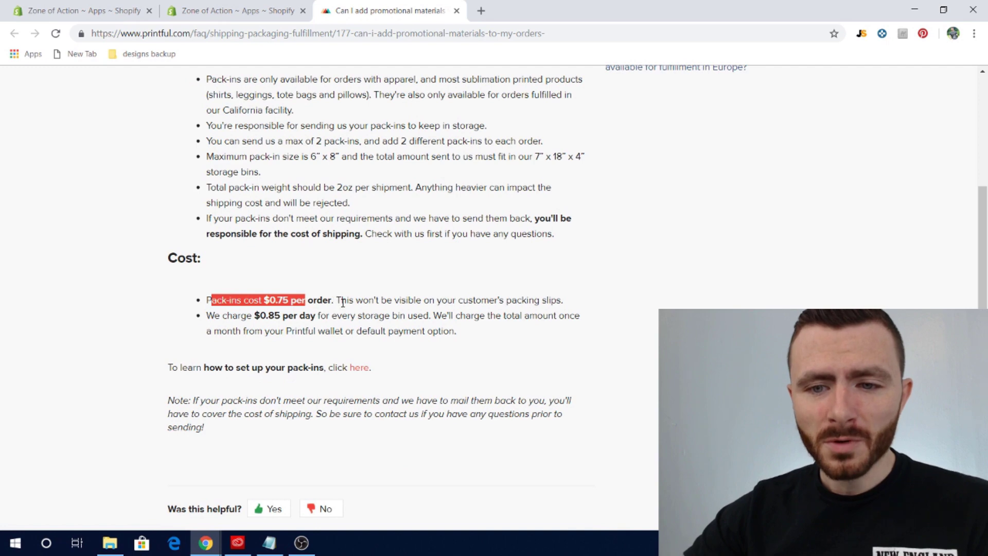
{"action": "left_click_drag", "start_coordinate": [341, 300], "coordinate": [530, 300]}
{"action": "left_click_drag", "start_coordinate": [241, 315], "coordinate": [473, 337]}
{"action": "left_click", "coordinate": [473, 337]}
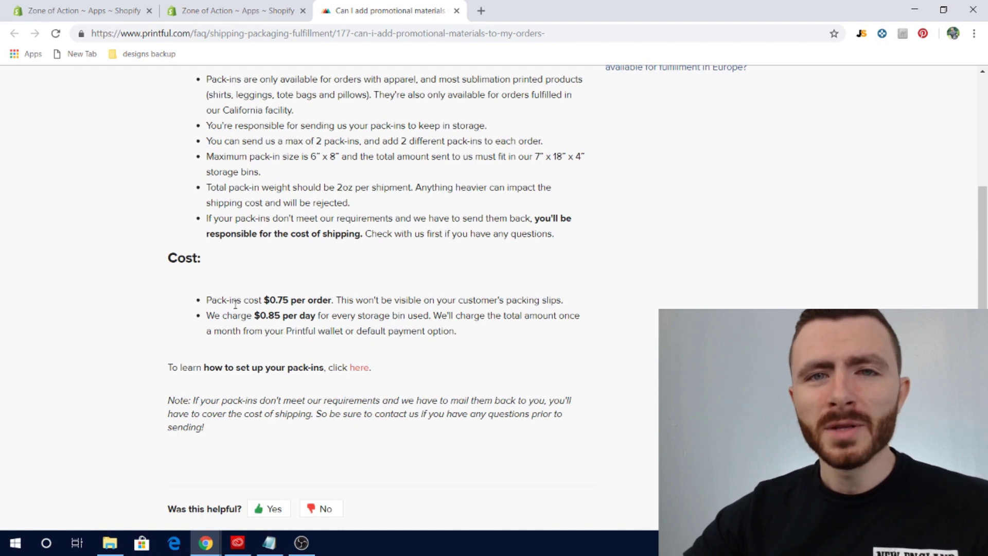
{"action": "left_click_drag", "start_coordinate": [248, 297], "coordinate": [337, 296]}
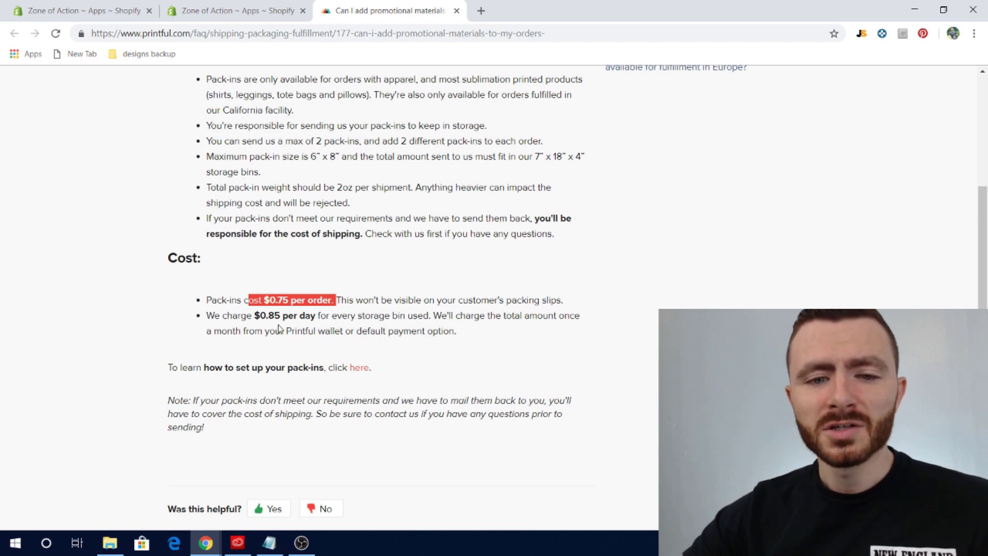
{"action": "left_click_drag", "start_coordinate": [233, 315], "coordinate": [445, 316]}
{"action": "left_click", "coordinate": [343, 317]}
{"action": "left_click", "coordinate": [445, 316]}
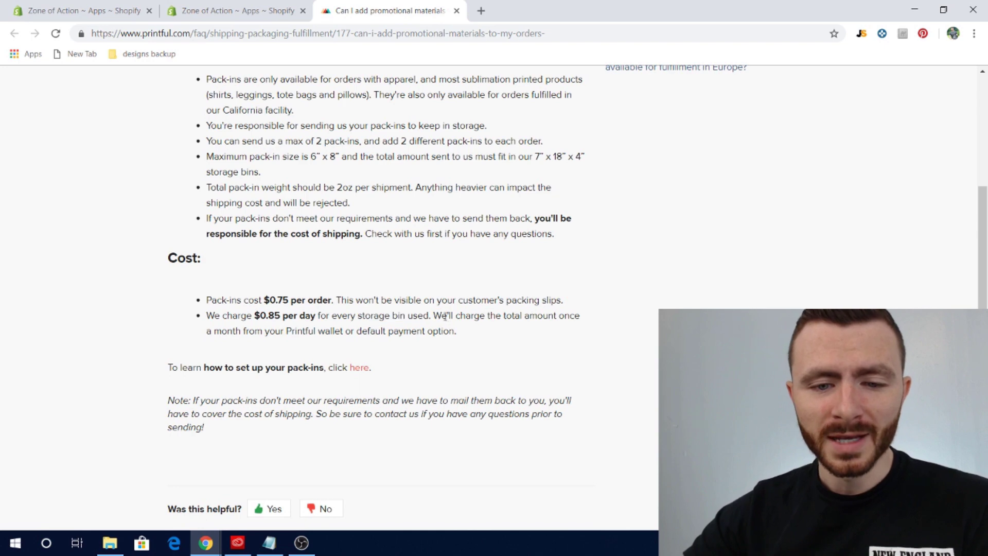
{"action": "left_click_drag", "start_coordinate": [370, 315], "coordinate": [435, 315]}
{"action": "left_click", "coordinate": [440, 314]}
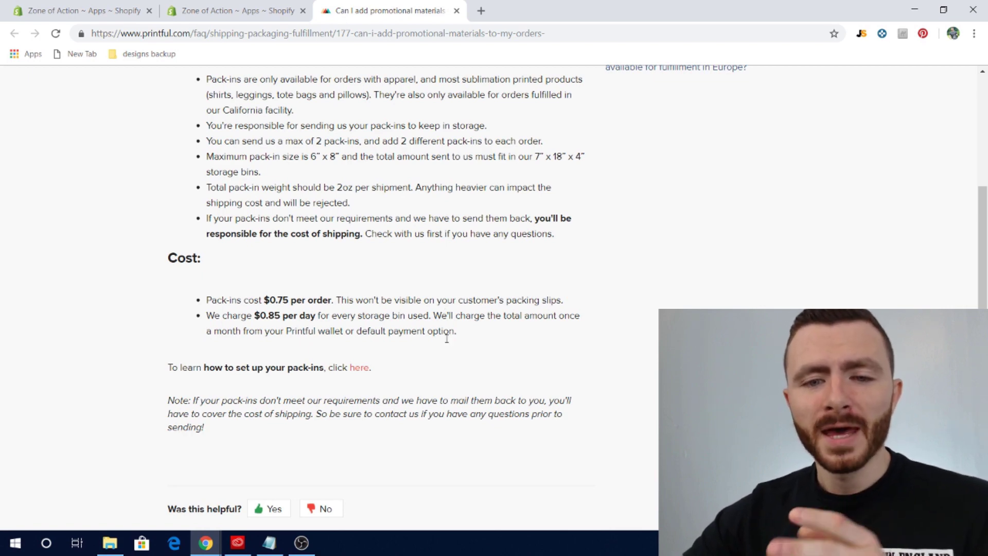
Return to the start of the promotional materials FAQ and highlight the rule on which fulfillment facility supports pack-ins
{"action": "scroll", "coordinate": [442, 329], "scroll_direction": "up", "scroll_amount": 3}
{"action": "double_click", "coordinate": [281, 122]}
{"action": "left_click", "coordinate": [393, 110]}
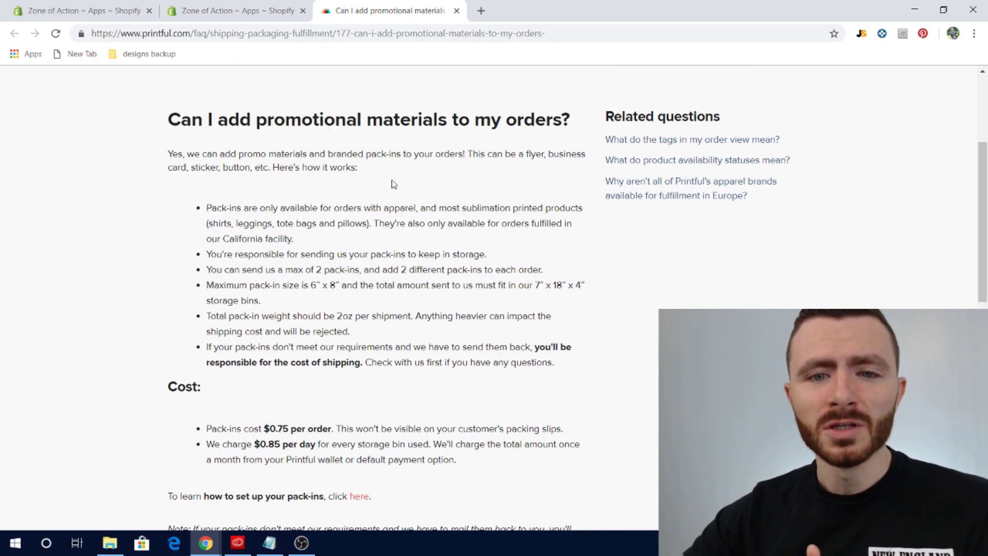
{"action": "scroll", "coordinate": [408, 251], "scroll_direction": "down", "scroll_amount": 1}
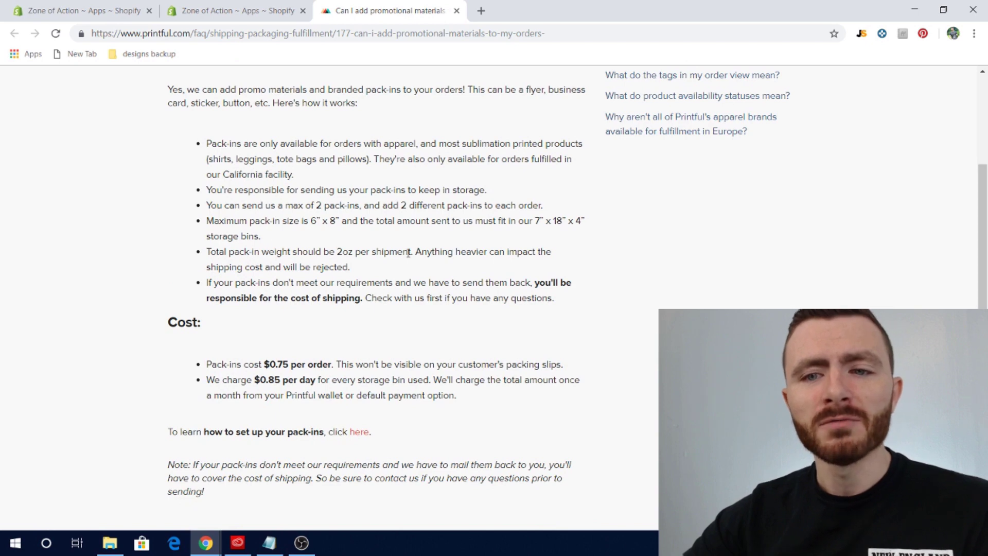
{"action": "scroll", "coordinate": [399, 281], "scroll_direction": "up", "scroll_amount": 1}
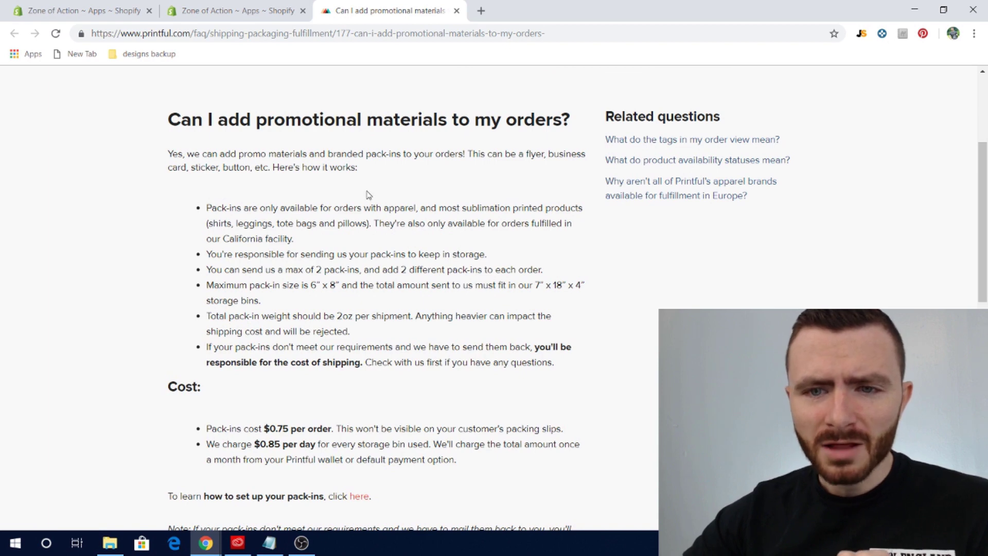
{"action": "left_click_drag", "start_coordinate": [379, 224], "coordinate": [494, 234]}
{"action": "left_click", "coordinate": [494, 236]}
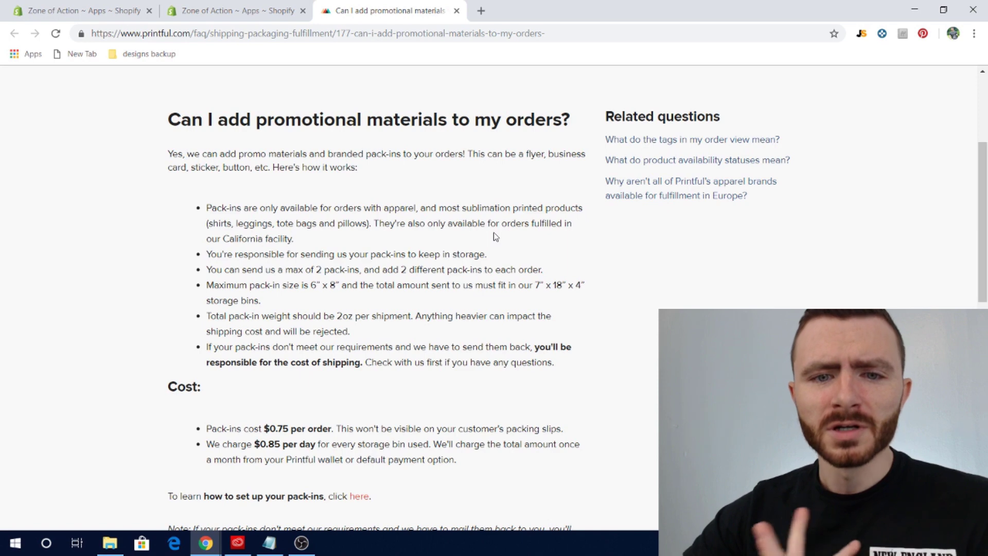